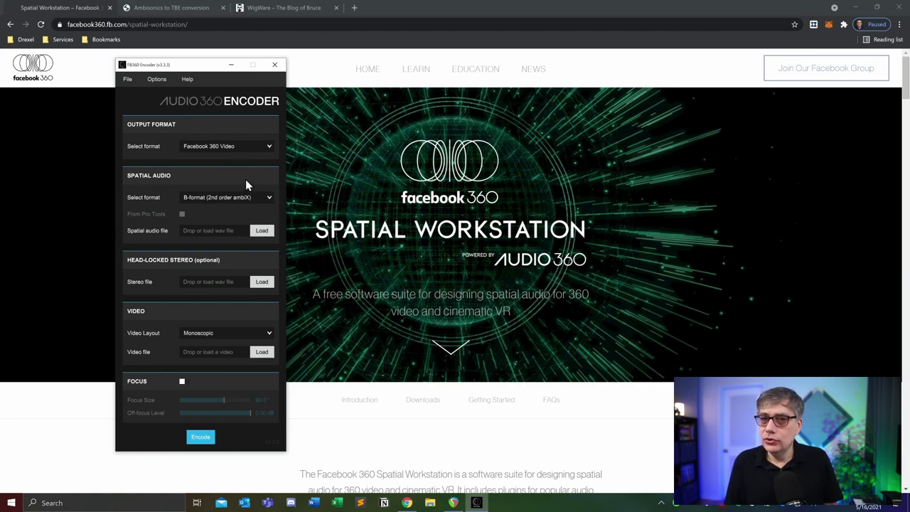
{"action": "left_click", "coordinate": [235, 196]}
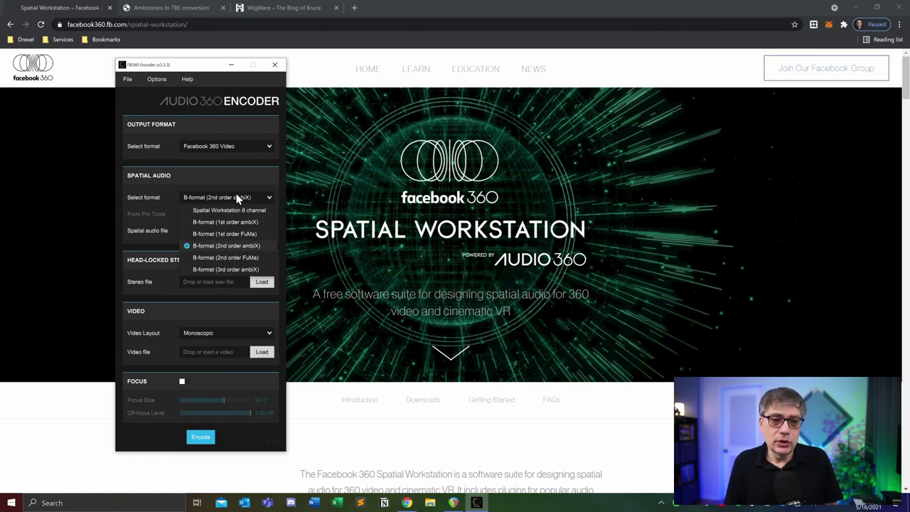
{"action": "left_click", "coordinate": [240, 177]}
{"action": "left_click", "coordinate": [239, 196]}
{"action": "left_click", "coordinate": [241, 181]}
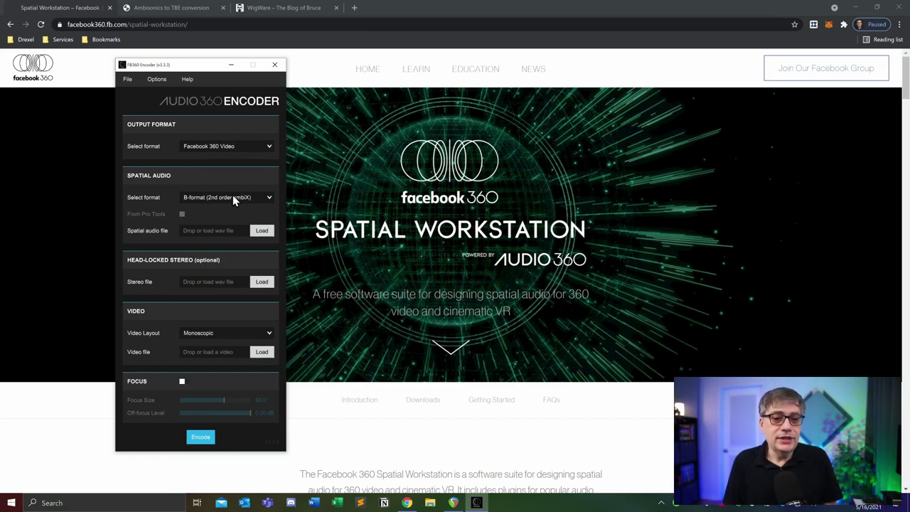
{"action": "left_click", "coordinate": [223, 337]}
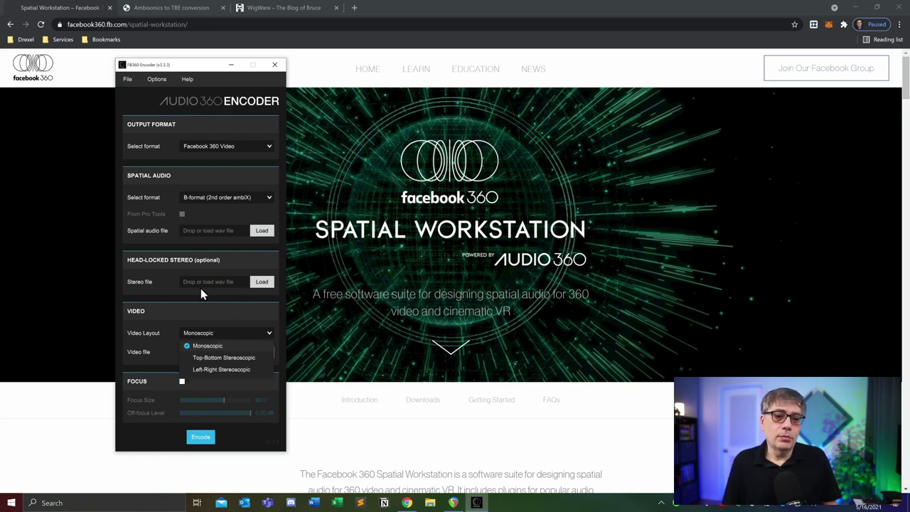
{"action": "left_click", "coordinate": [151, 297]}
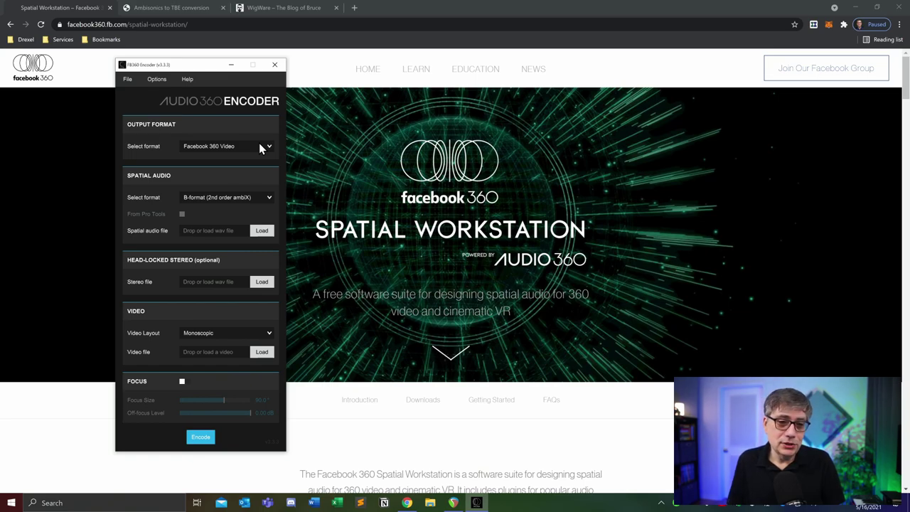
Review FB360 Encoder's Spatial Audio format choices, then bring the Spatial Workstation page forward
{"action": "left_click", "coordinate": [260, 203]}
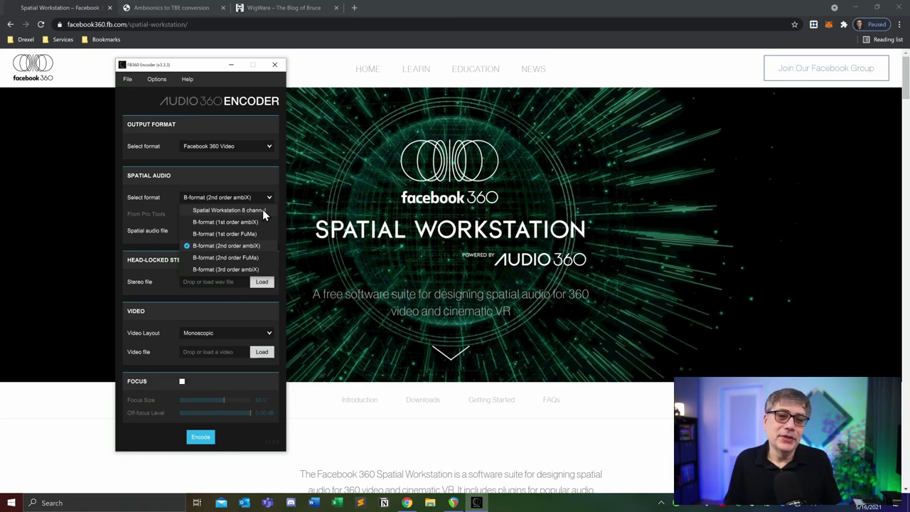
{"action": "left_click", "coordinate": [412, 39]}
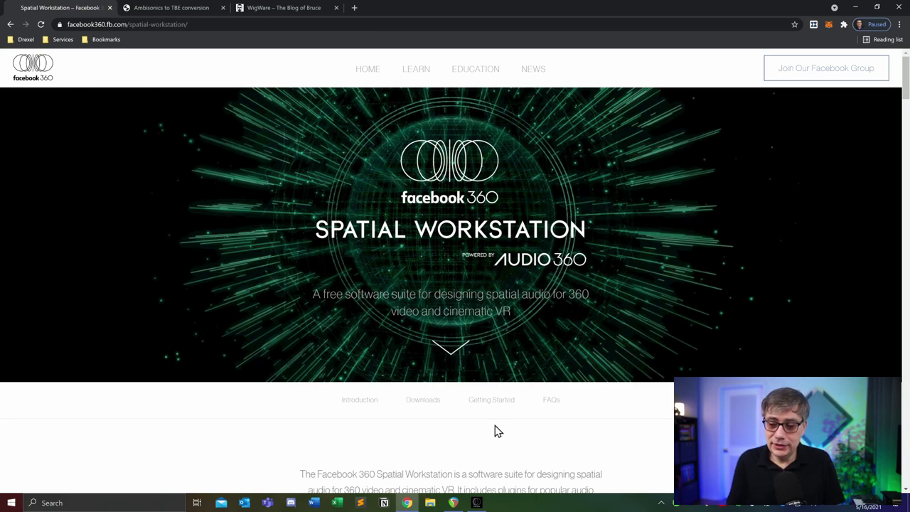
Switch to the REAPER project, enlarge the AmbiX2 track and zoom the timeline in
{"action": "left_click", "coordinate": [455, 504]}
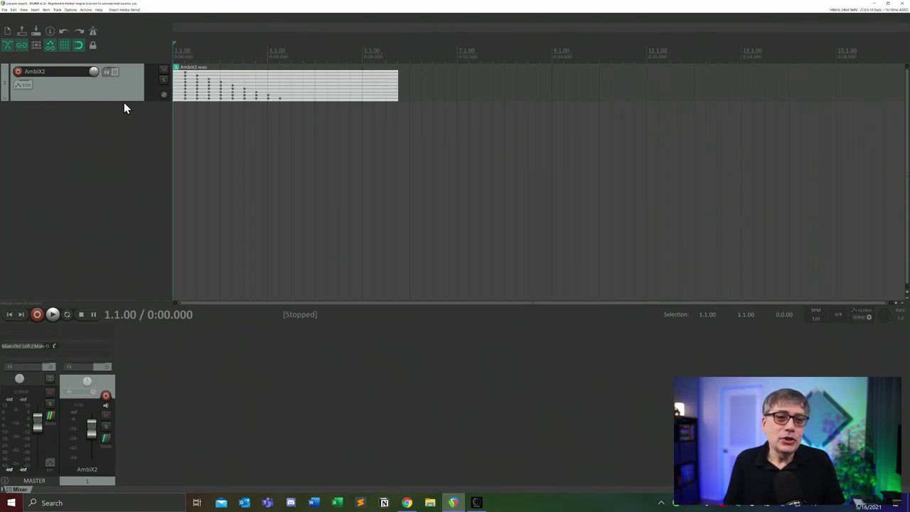
{"action": "left_click_drag", "start_coordinate": [124, 100], "coordinate": [116, 175]}
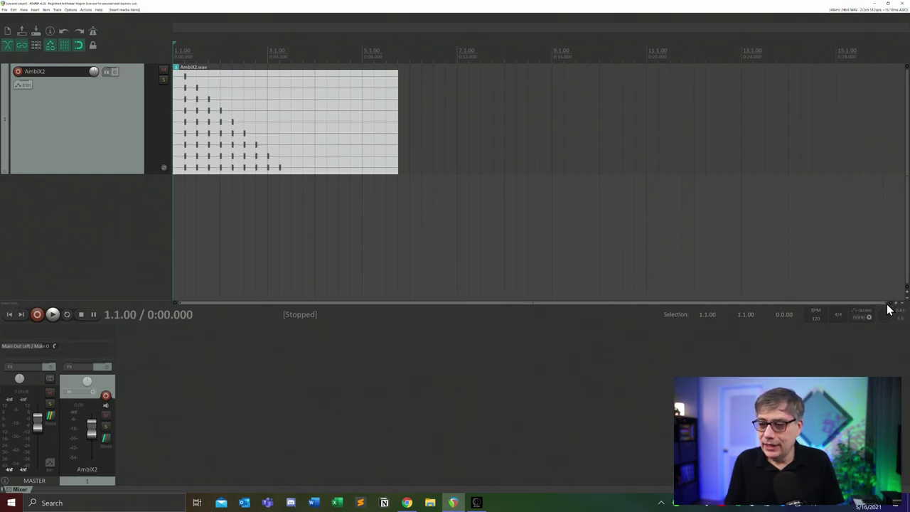
{"action": "left_click_drag", "start_coordinate": [888, 306], "coordinate": [636, 309]}
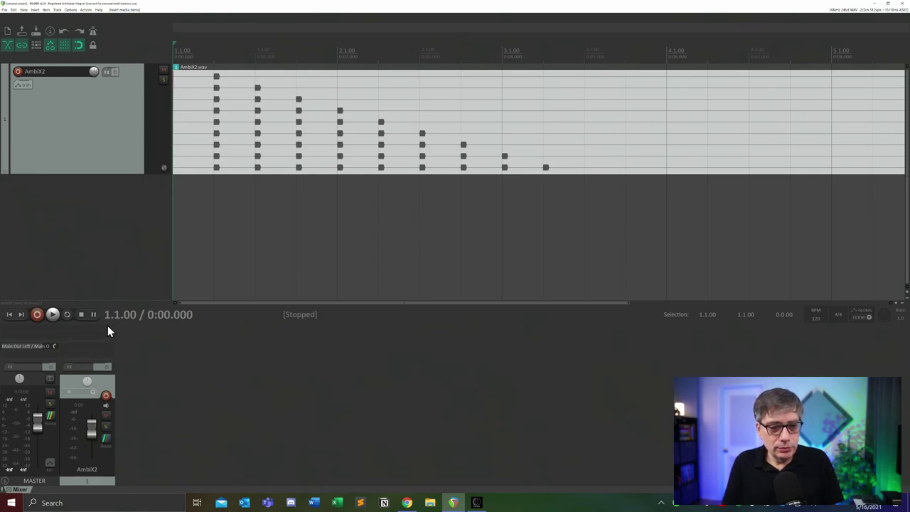
Add VST3: FB360 Converter (ambiX) to the AmbiX2 track, filtering the FX browser by 'fb'
{"action": "key", "text": "f"}
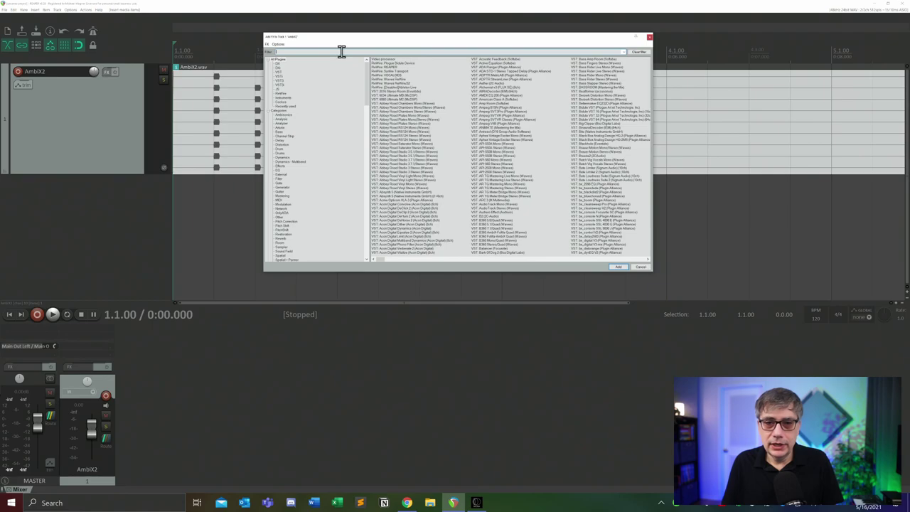
{"action": "left_click", "coordinate": [341, 52]}
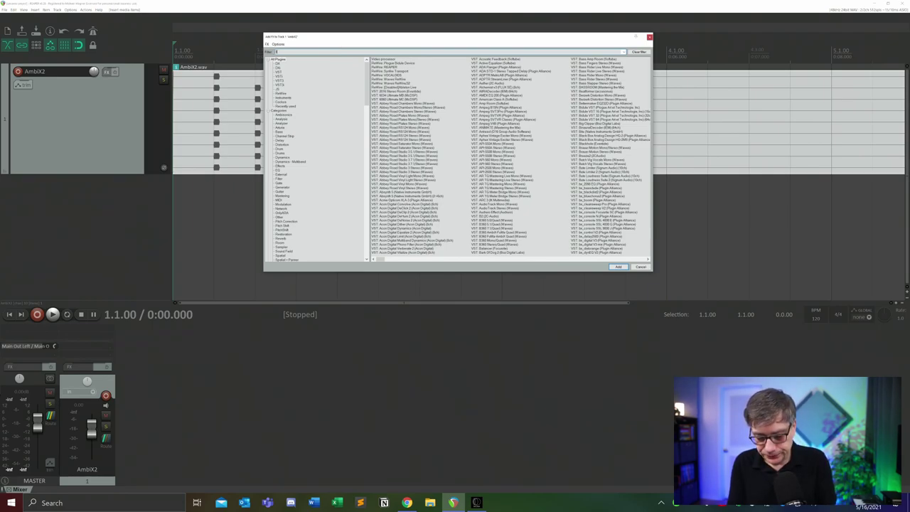
{"action": "type", "text": "fb"}
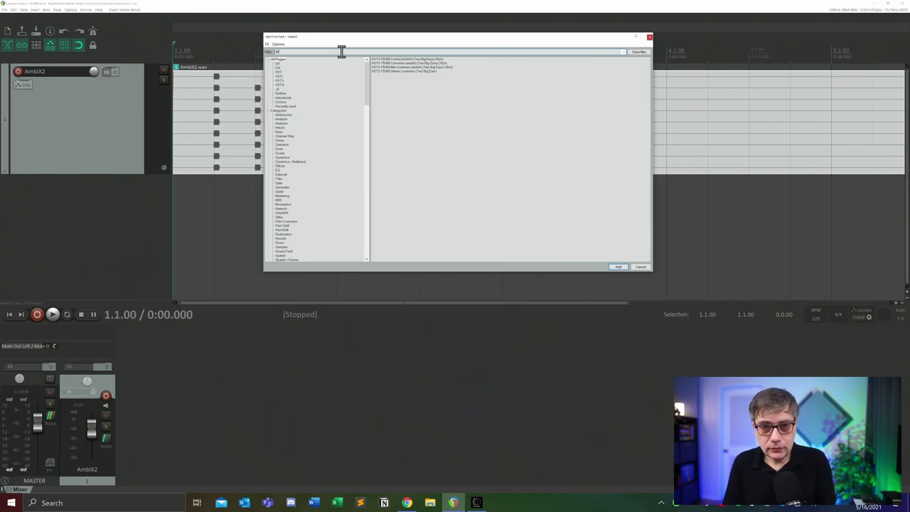
{"action": "left_click", "coordinate": [408, 63]}
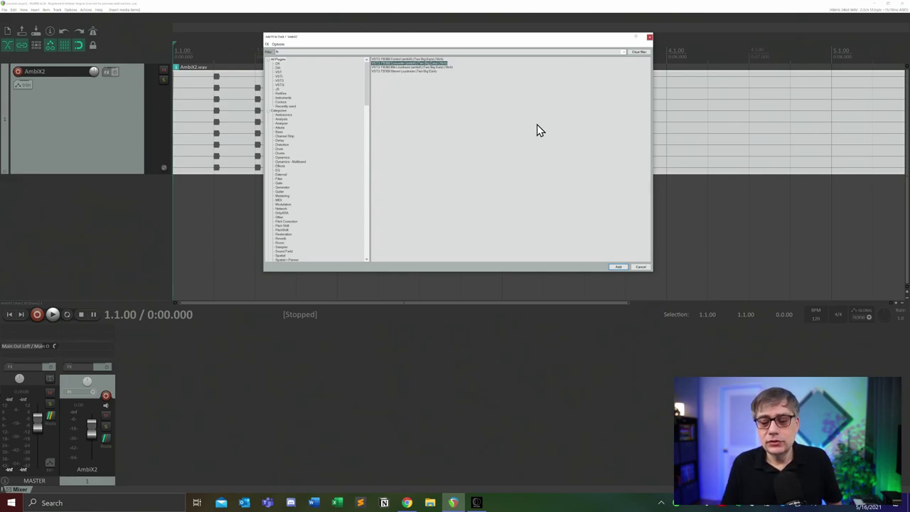
{"action": "left_click", "coordinate": [619, 266]}
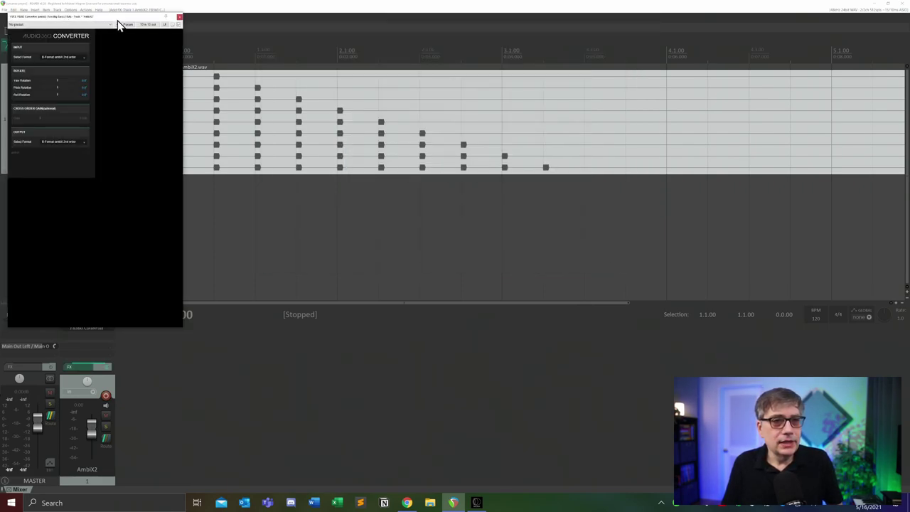
Centre the converter window and confirm input and output are B-Format ambiX 2nd order
{"action": "left_click_drag", "start_coordinate": [121, 16], "coordinate": [386, 74]}
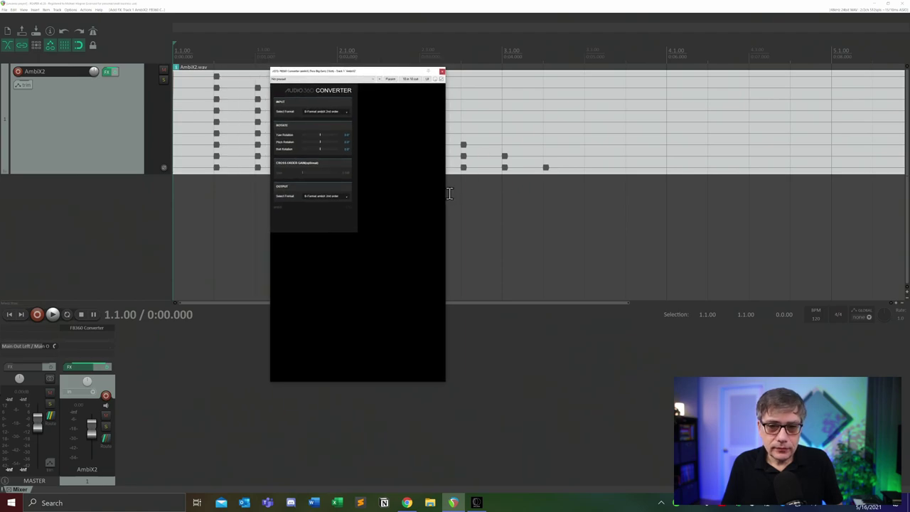
{"action": "left_click", "coordinate": [344, 113]}
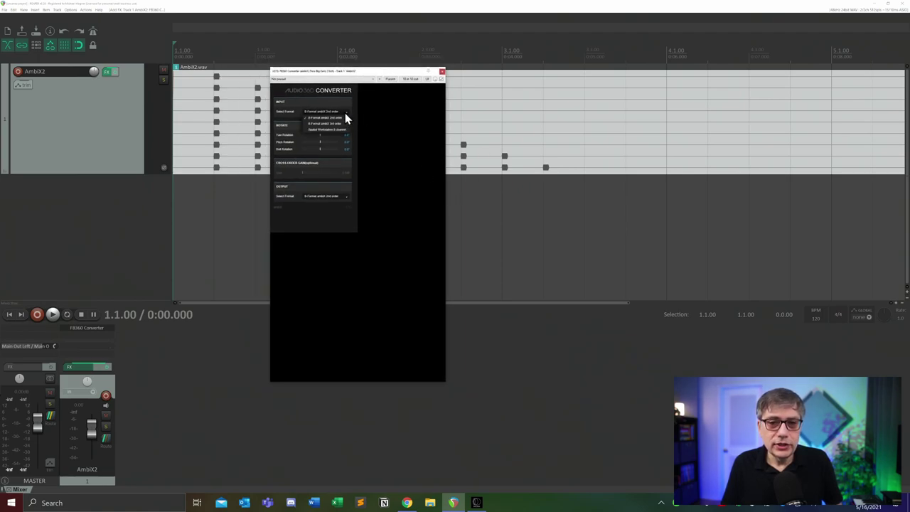
{"action": "left_click", "coordinate": [346, 112]}
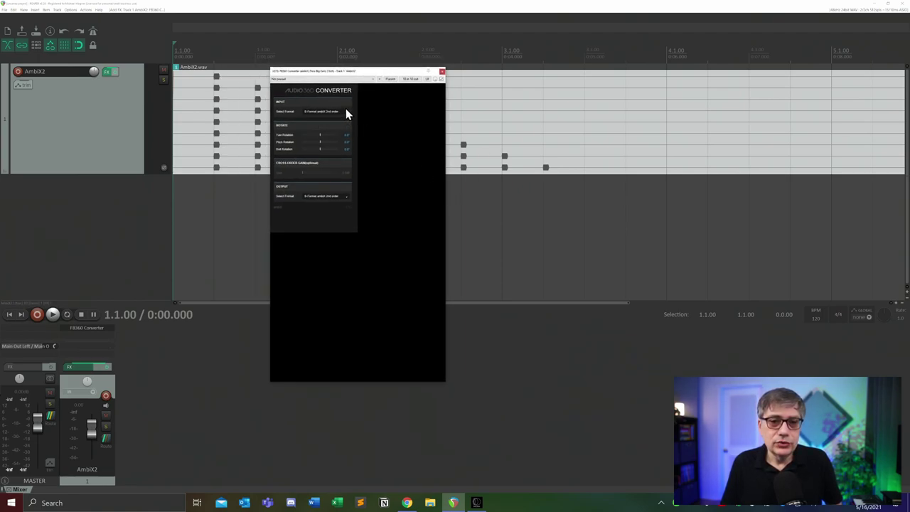
{"action": "left_click", "coordinate": [342, 198]}
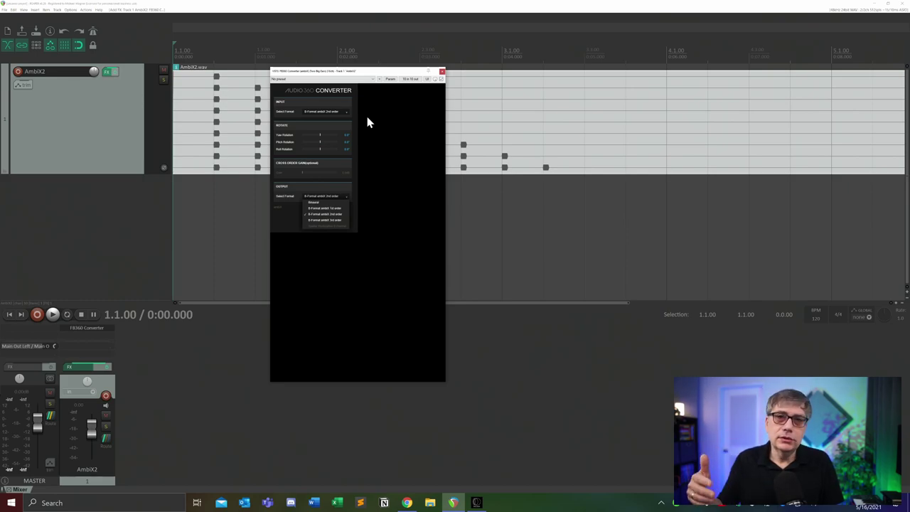
Switch the converter's input format to Spatial Workstation 8 channel and close its window
{"action": "left_click_drag", "start_coordinate": [372, 68], "coordinate": [597, 106]}
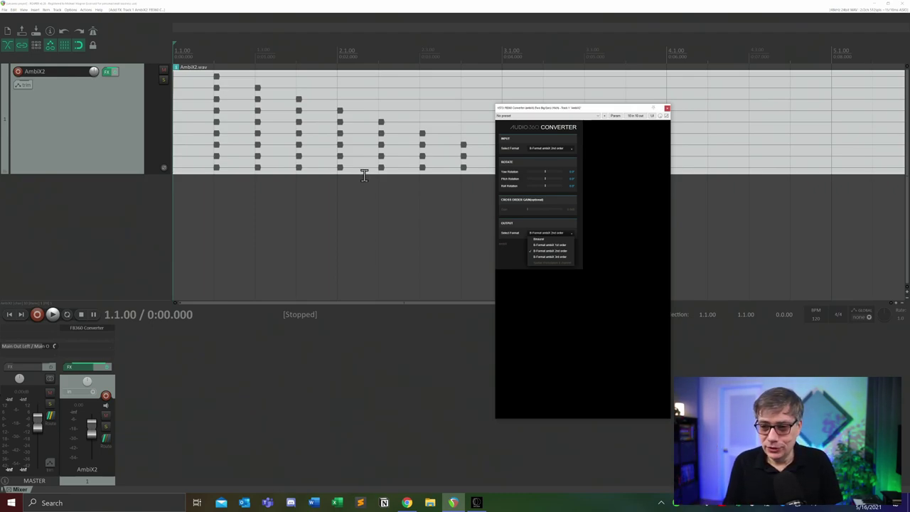
{"action": "left_click_drag", "start_coordinate": [595, 110], "coordinate": [451, 108]}
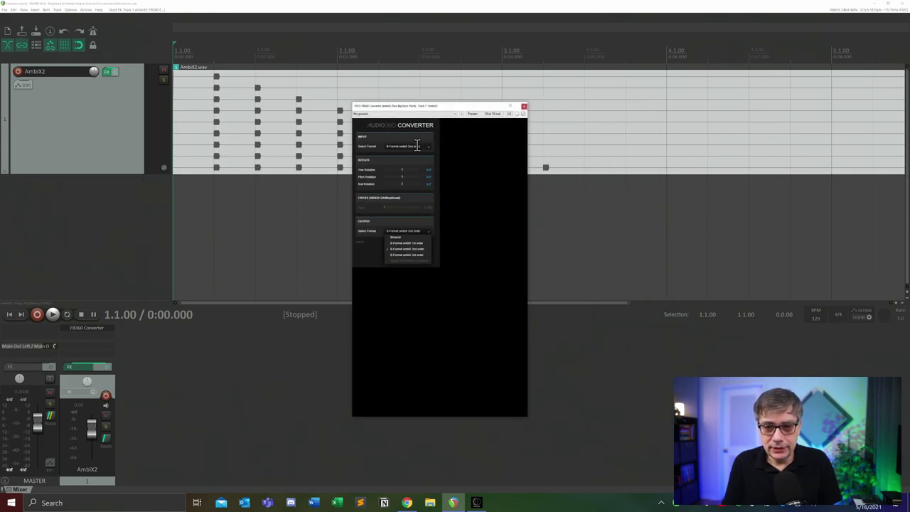
{"action": "left_click", "coordinate": [427, 147]}
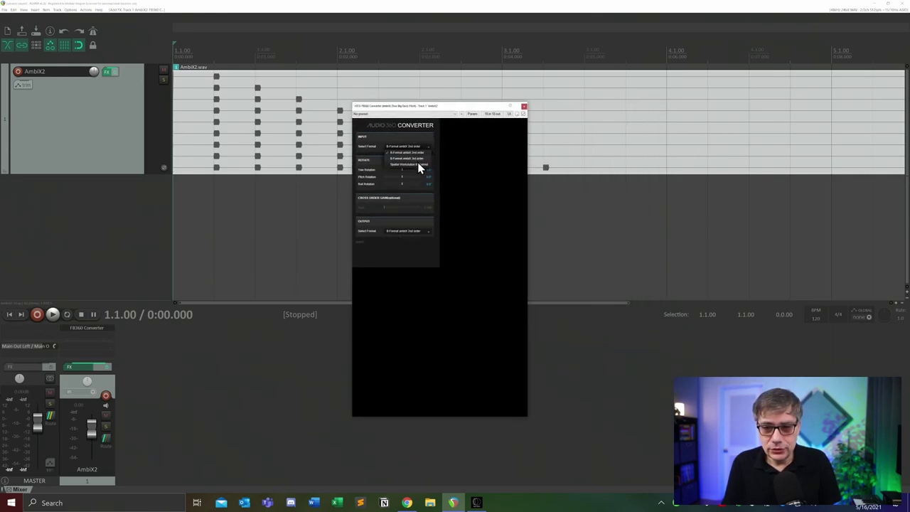
{"action": "left_click", "coordinate": [415, 164]}
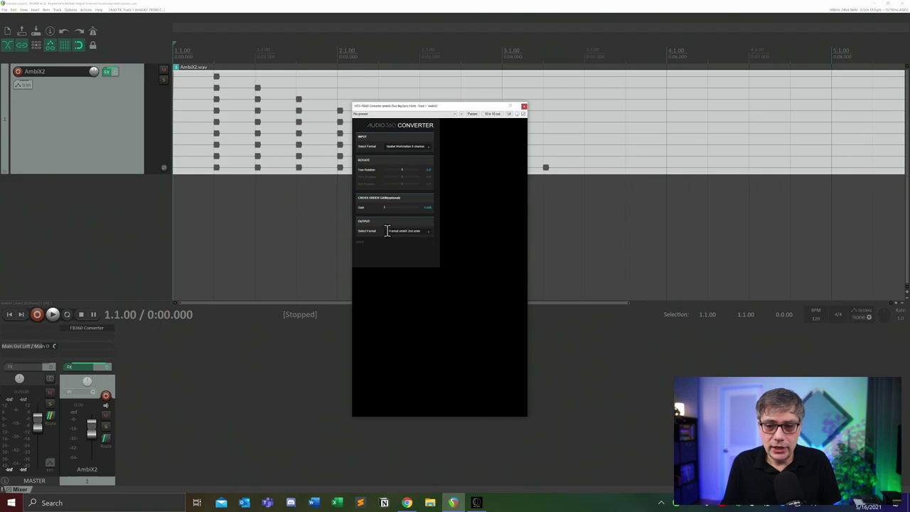
{"action": "left_click", "coordinate": [524, 108]}
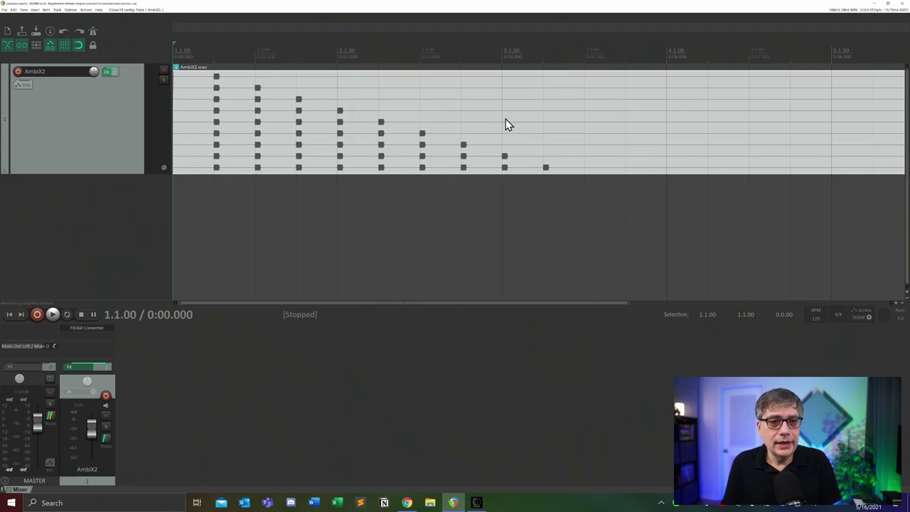
Render AmbiX2 to a multichannel stem track, muting the original, and heighten the new stem track
{"action": "right_click", "coordinate": [118, 127]}
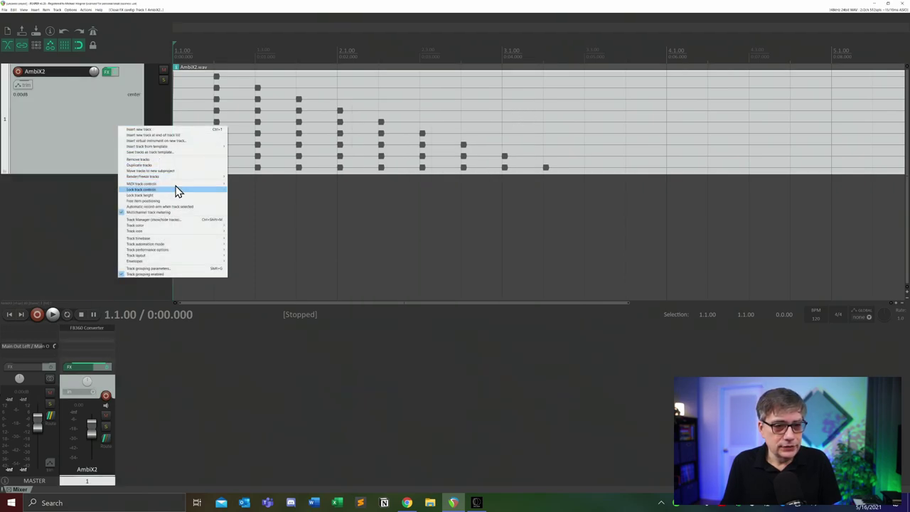
{"action": "mouse_move", "coordinate": [175, 178]}
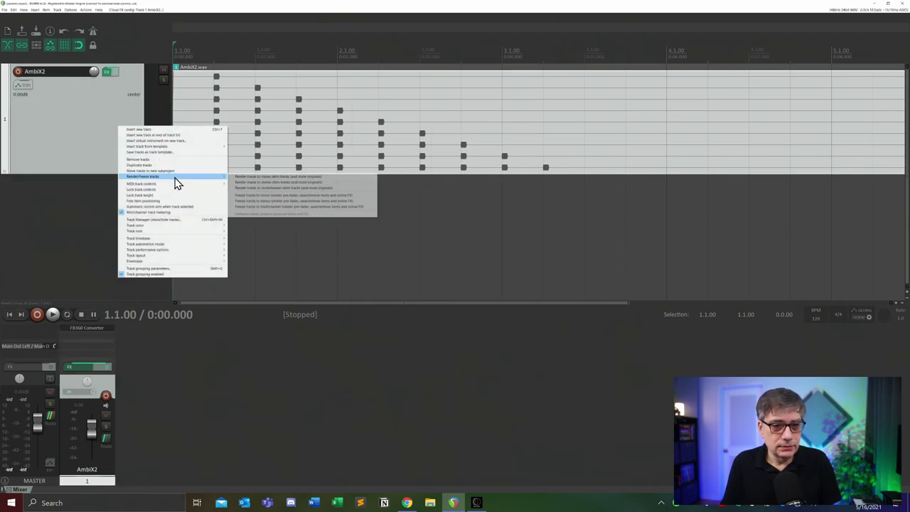
{"action": "left_click", "coordinate": [279, 189]}
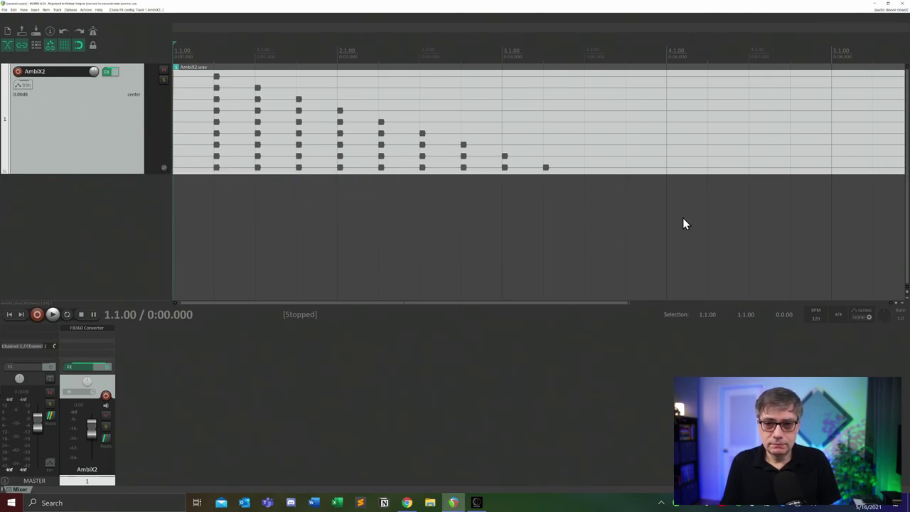
{"action": "left_click_drag", "start_coordinate": [134, 98], "coordinate": [138, 155]}
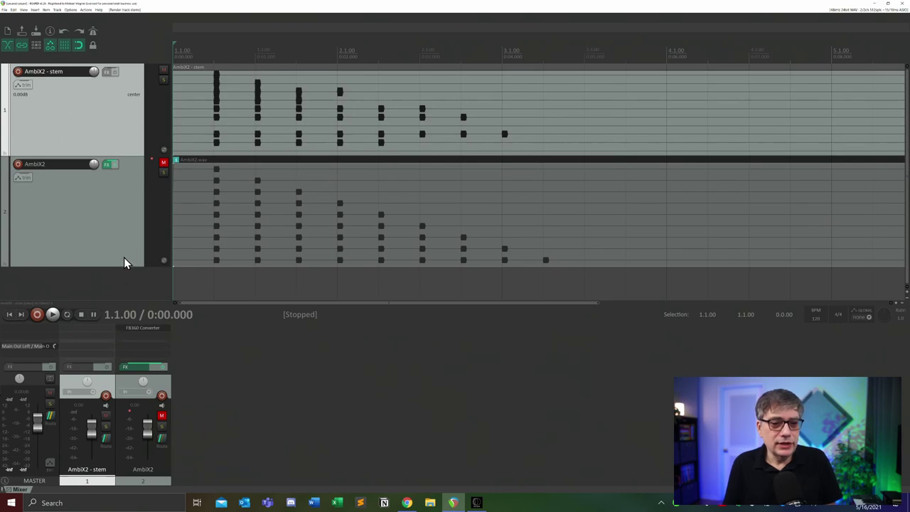
Shrink the original AmbiX2 track and enlarge the AmbiX2 - stem track above it
{"action": "left_click_drag", "start_coordinate": [121, 261], "coordinate": [121, 242]}
{"action": "left_click_drag", "start_coordinate": [123, 153], "coordinate": [122, 179]}
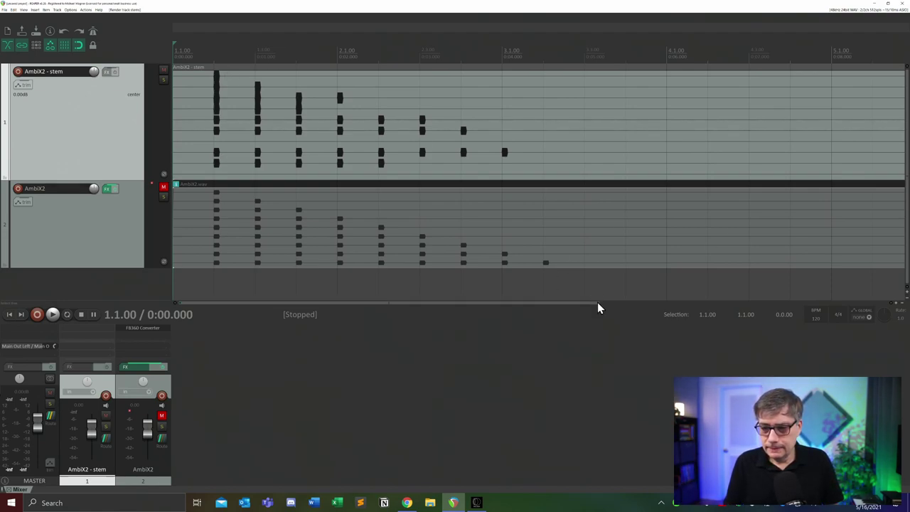
Zoom the arrange view in horizontally to spread out the stem and original channel hits
{"action": "left_click_drag", "start_coordinate": [599, 303], "coordinate": [435, 303]}
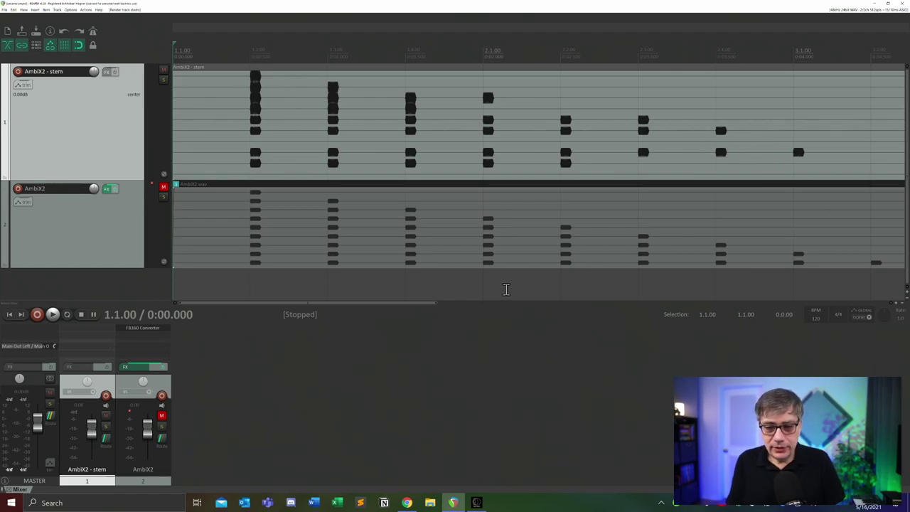
Compare the stem and original waveforms close-up, then return to the Spatial Workstation page in Chrome
{"action": "left_click_drag", "start_coordinate": [431, 301], "coordinate": [227, 303]}
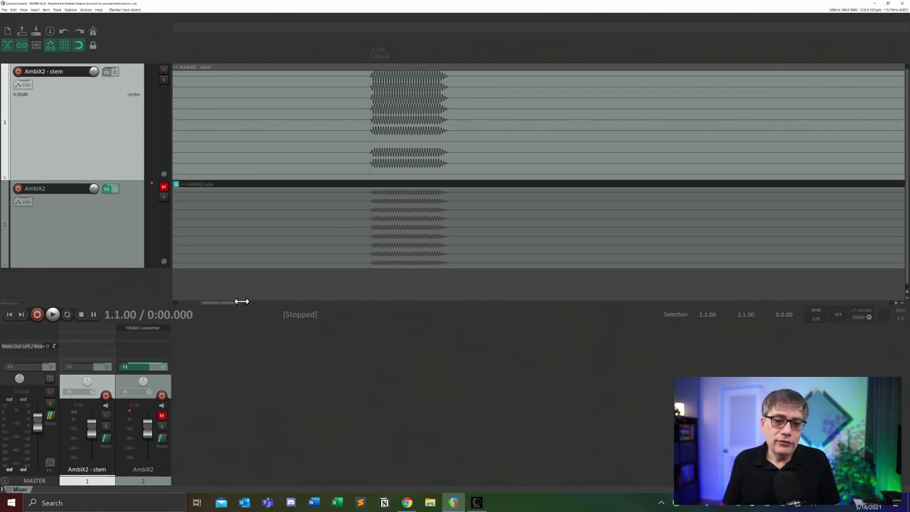
{"action": "left_click_drag", "start_coordinate": [230, 303], "coordinate": [209, 309]}
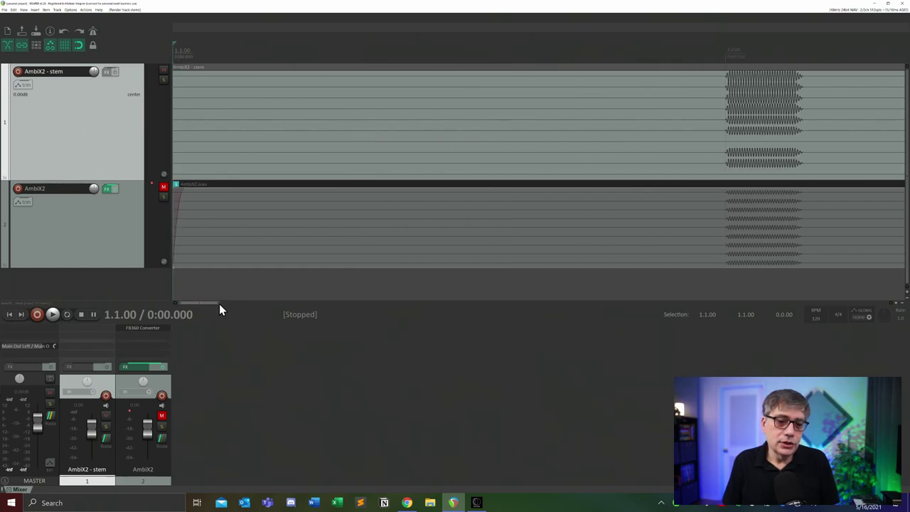
{"action": "left_click_drag", "start_coordinate": [219, 304], "coordinate": [240, 302]}
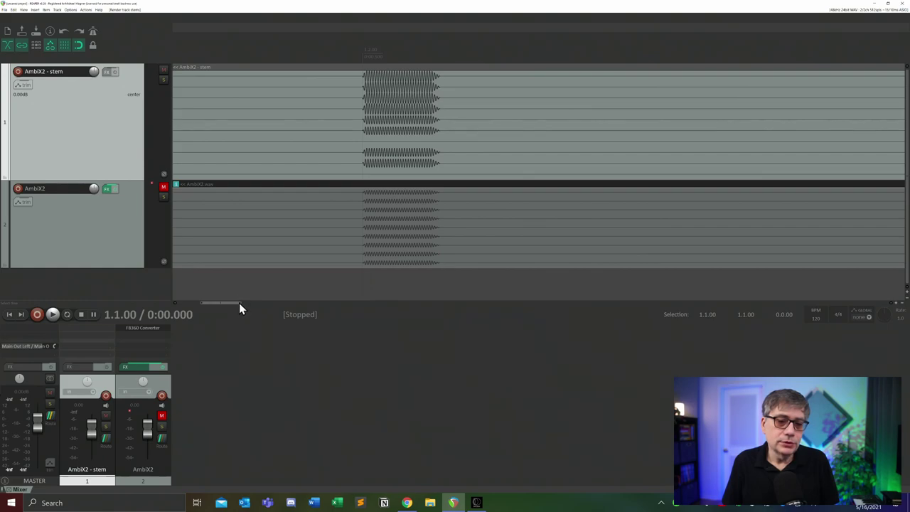
{"action": "left_click_drag", "start_coordinate": [240, 301], "coordinate": [447, 315]}
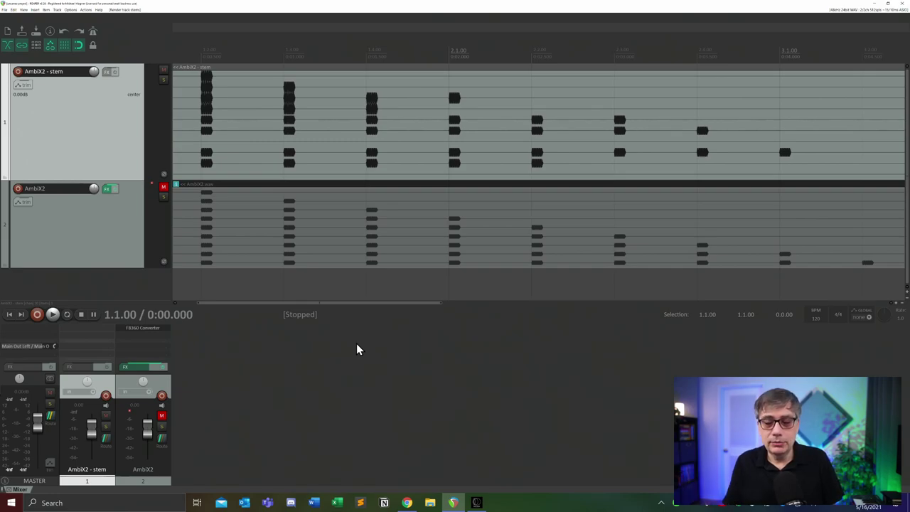
{"action": "left_click", "coordinate": [406, 503]}
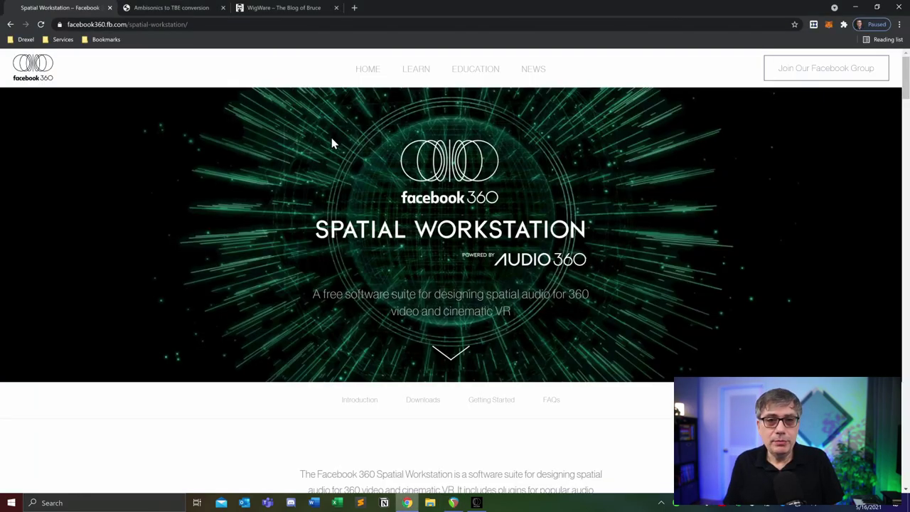
Switch to the 'Ambisonics to TBE conversion' tab in Chrome
{"action": "left_click", "coordinate": [174, 9]}
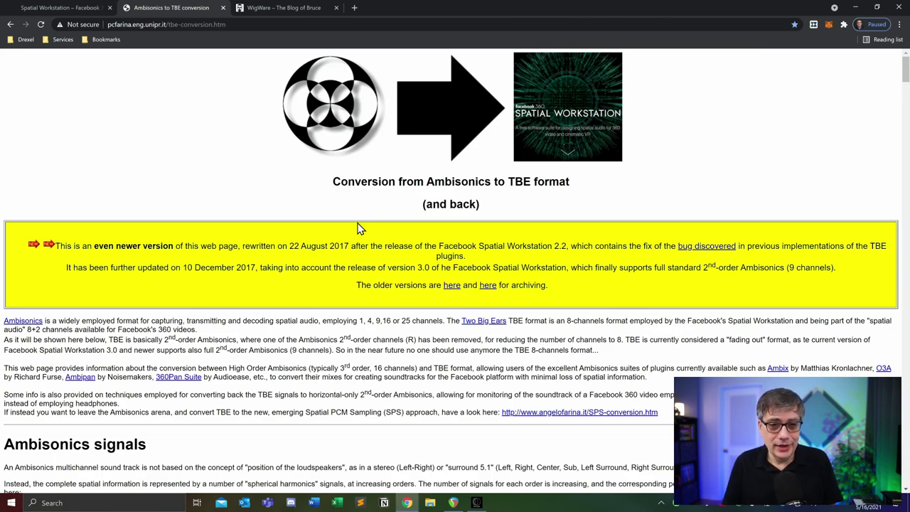
Scroll down the Ambisonics to TBE conversion page to the TBE format formulas with gains and channel order
{"action": "scroll", "coordinate": [360, 253], "scroll_direction": "down", "scroll_amount": 3}
{"action": "scroll", "coordinate": [360, 253], "scroll_direction": "down", "scroll_amount": 3}
{"action": "scroll", "coordinate": [361, 253], "scroll_direction": "up", "scroll_amount": 1}
{"action": "scroll", "coordinate": [359, 251], "scroll_direction": "down", "scroll_amount": 2}
{"action": "scroll", "coordinate": [378, 225], "scroll_direction": "up", "scroll_amount": 1}
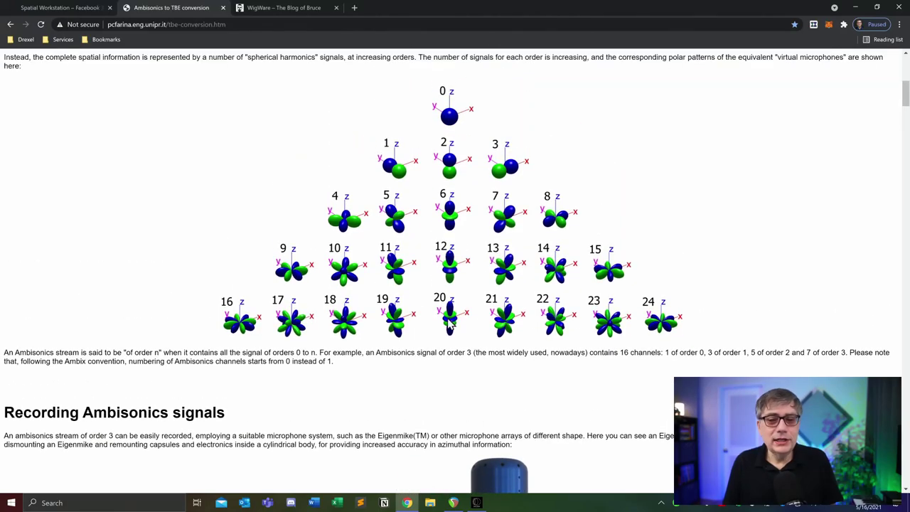
{"action": "scroll", "coordinate": [239, 225], "scroll_direction": "down", "scroll_amount": 4}
{"action": "scroll", "coordinate": [238, 217], "scroll_direction": "down", "scroll_amount": 20}
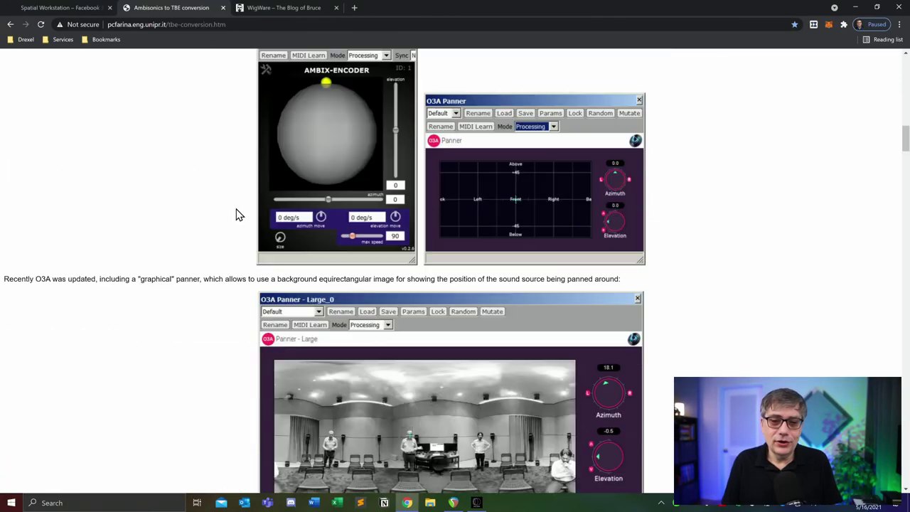
{"action": "scroll", "coordinate": [235, 207], "scroll_direction": "down", "scroll_amount": 20}
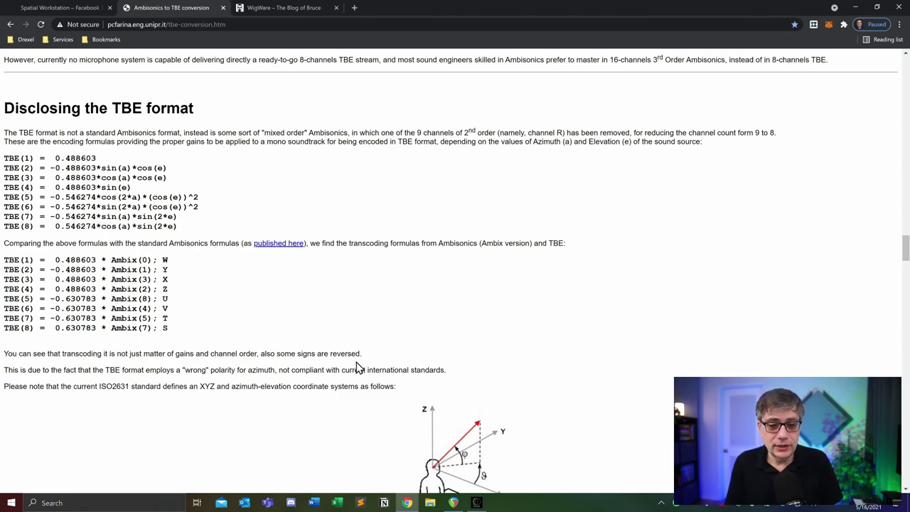
{"action": "scroll", "coordinate": [358, 368], "scroll_direction": "down", "scroll_amount": 4}
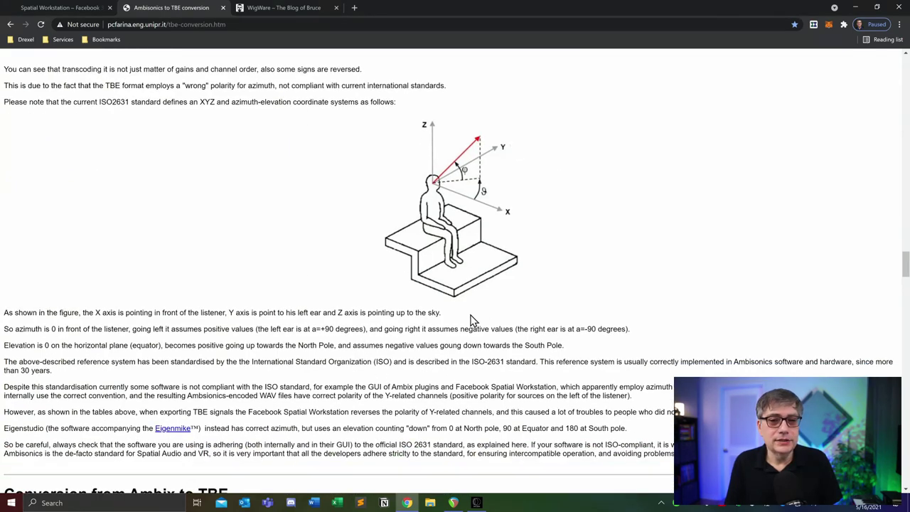
Scroll back up to the Ambisonics signals spherical-harmonics diagram
{"action": "scroll", "coordinate": [488, 321], "scroll_direction": "up", "scroll_amount": 4}
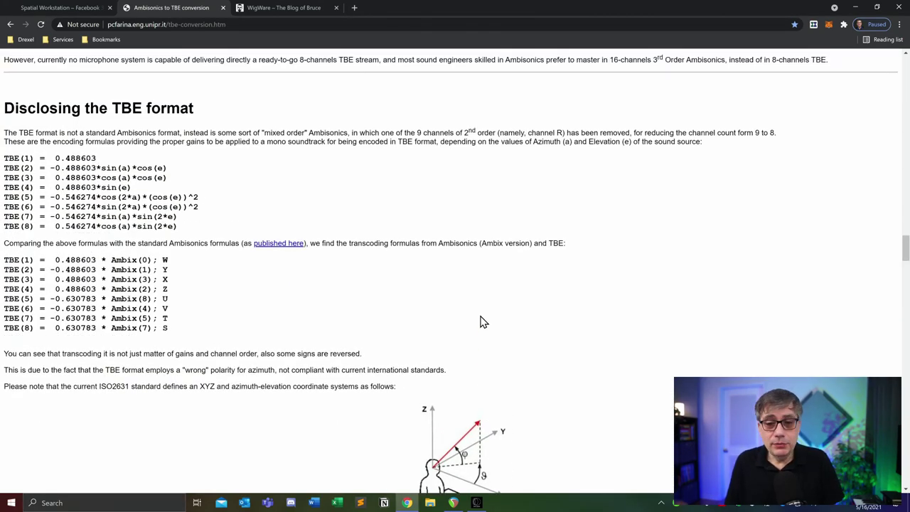
{"action": "scroll", "coordinate": [459, 242], "scroll_direction": "up", "scroll_amount": 10}
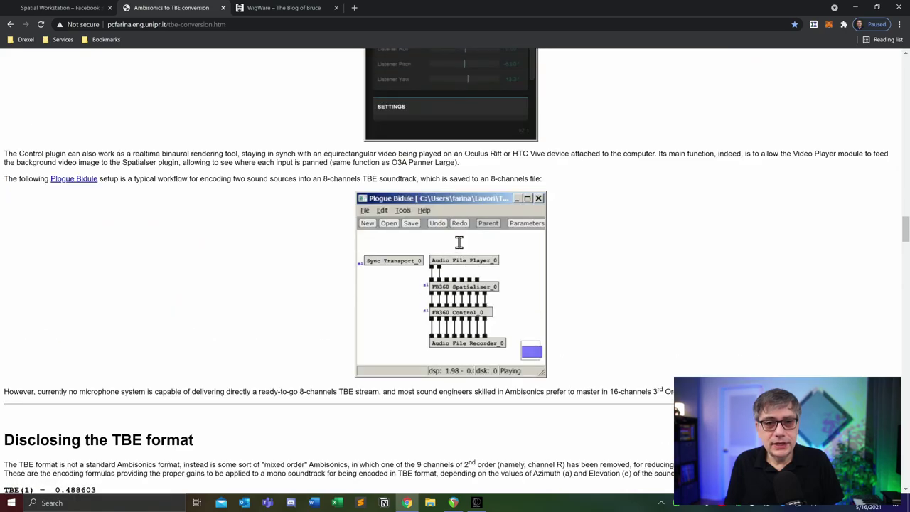
{"action": "scroll", "coordinate": [458, 242], "scroll_direction": "up", "scroll_amount": 15}
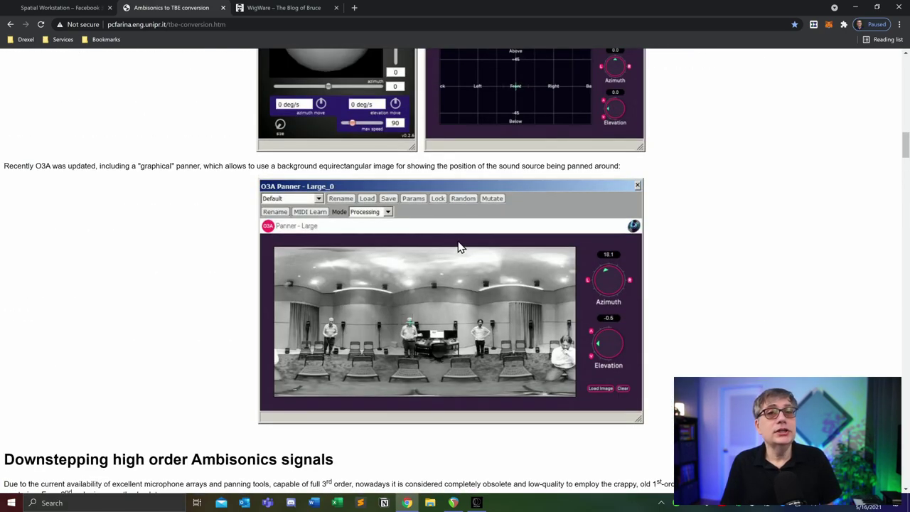
{"action": "scroll", "coordinate": [459, 245], "scroll_direction": "up", "scroll_amount": 15}
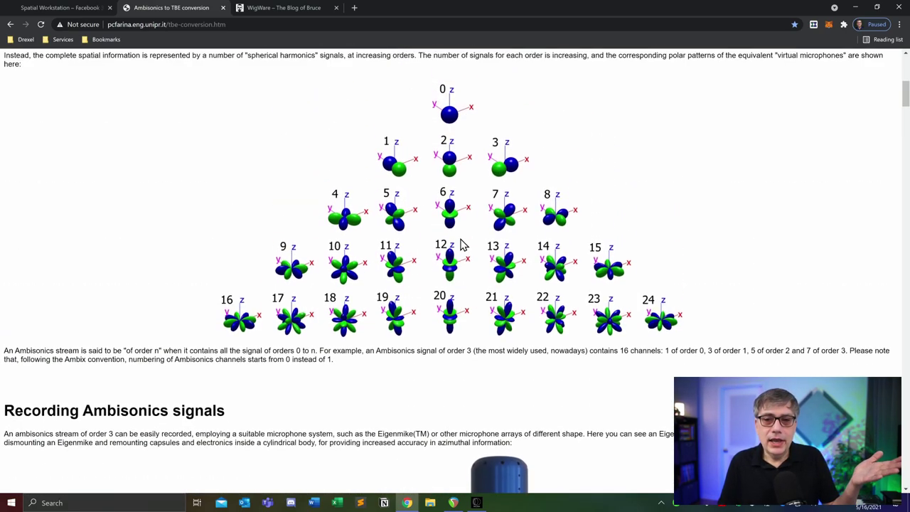
{"action": "scroll", "coordinate": [459, 242], "scroll_direction": "up", "scroll_amount": 1}
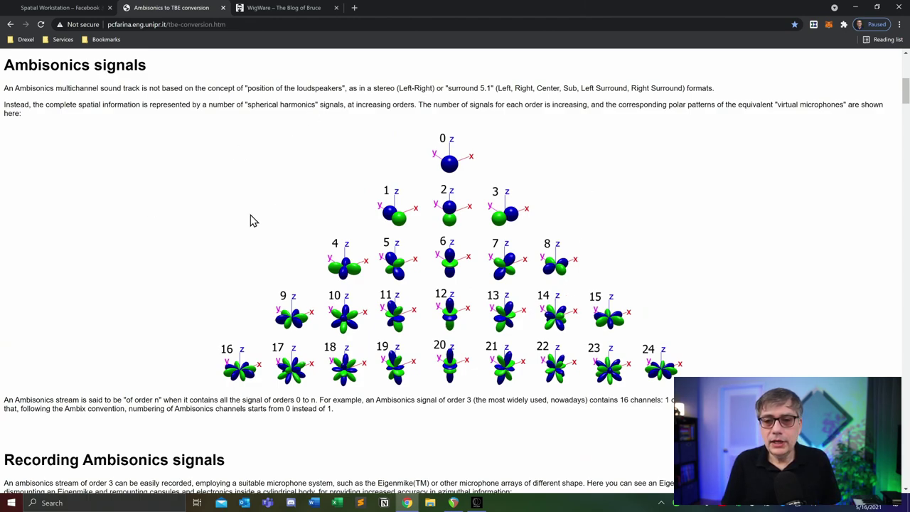